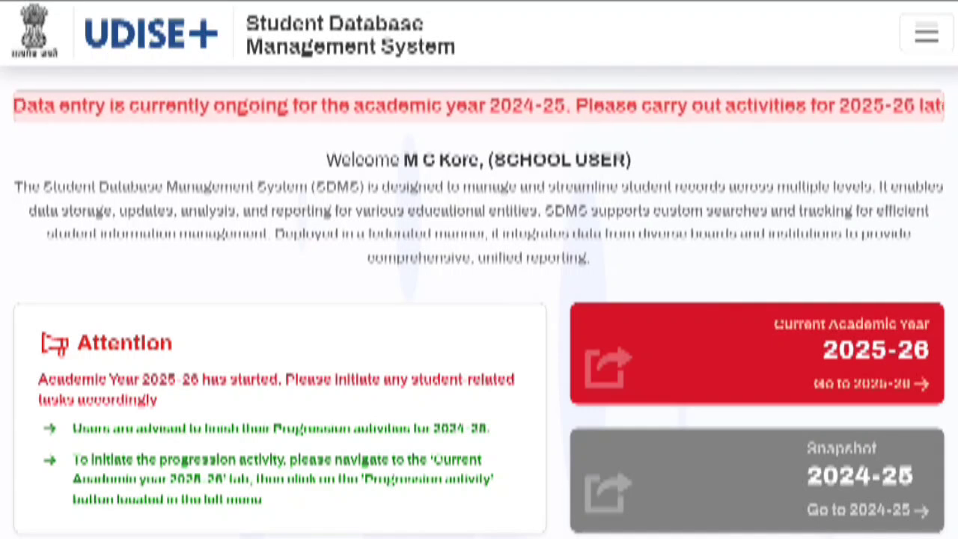
Enter the current academic year 2025-26 and open the Progression Activity module under Student Movement and Progression
click(814, 347)
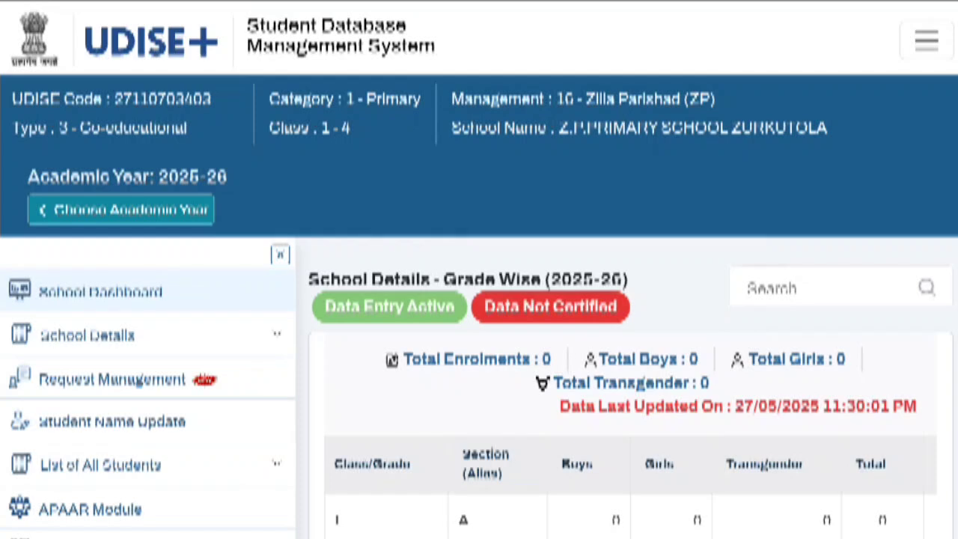
scroll(244, 461, up, 3)
scroll(356, 398, left, 1)
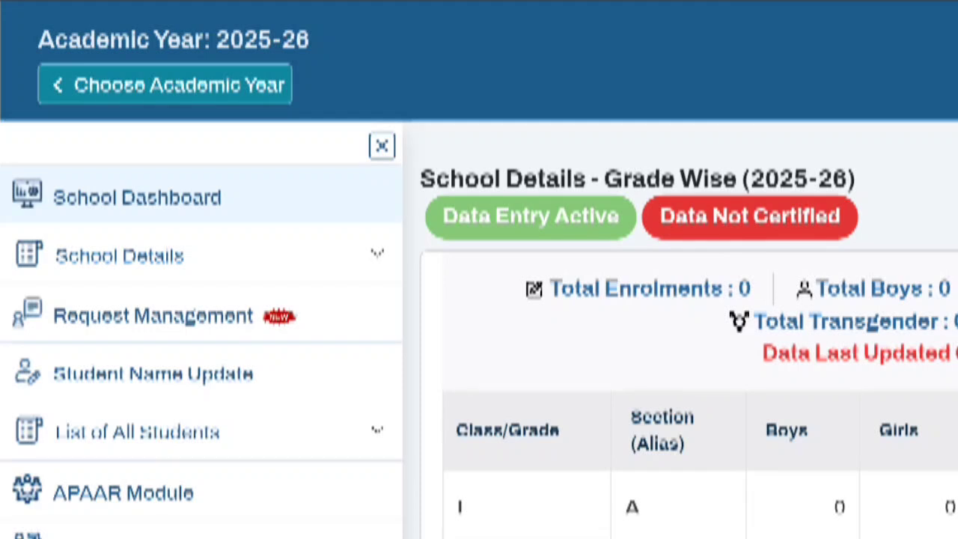
scroll(478, 269, down, 3)
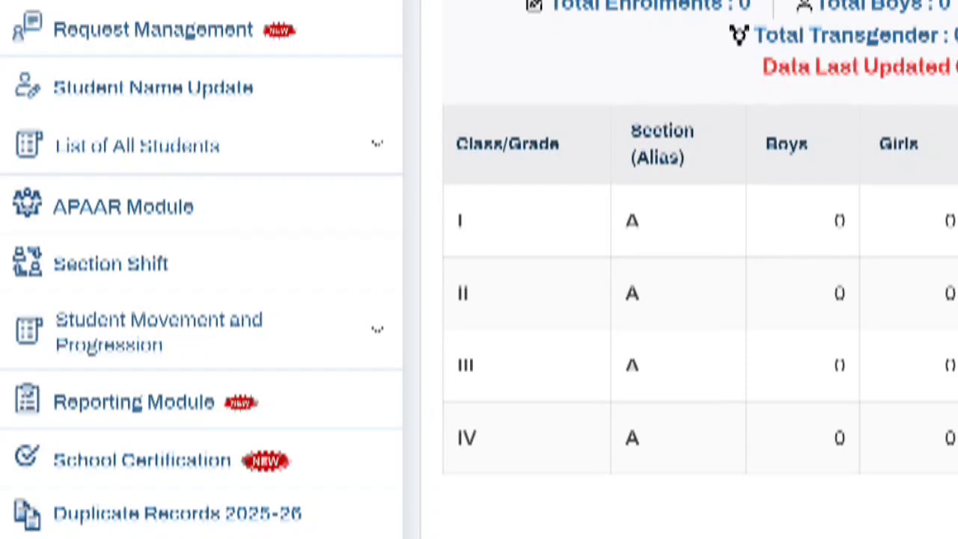
click(348, 333)
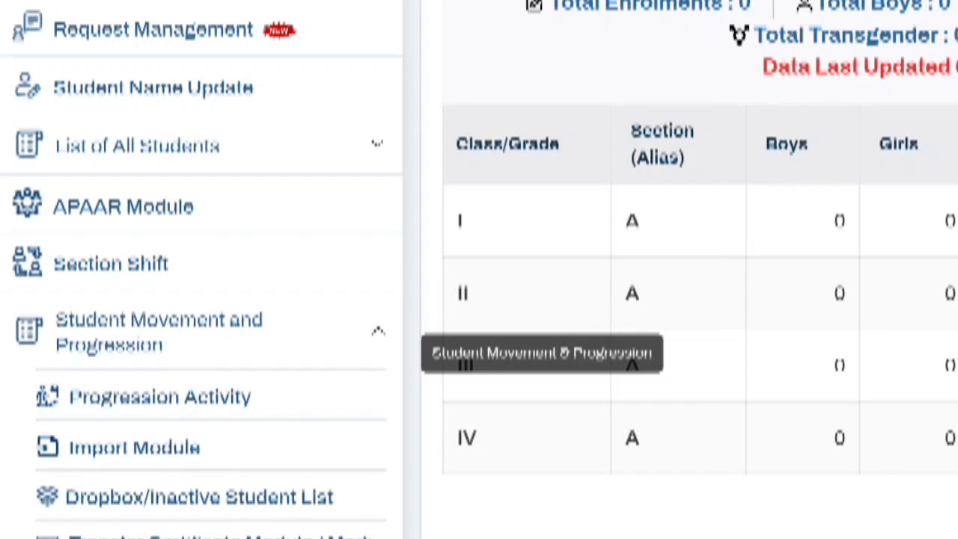
click(253, 396)
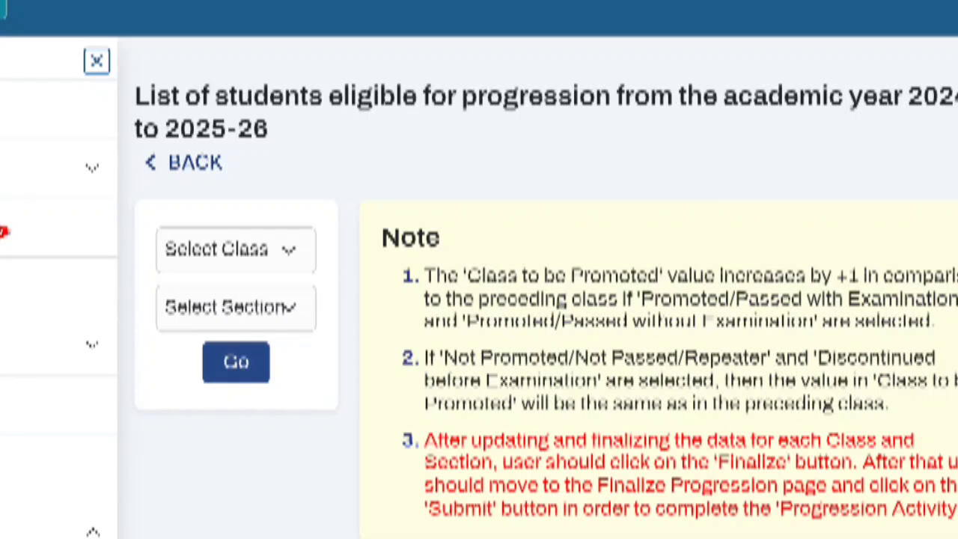
Load the progression student list for class I, section A
click(273, 249)
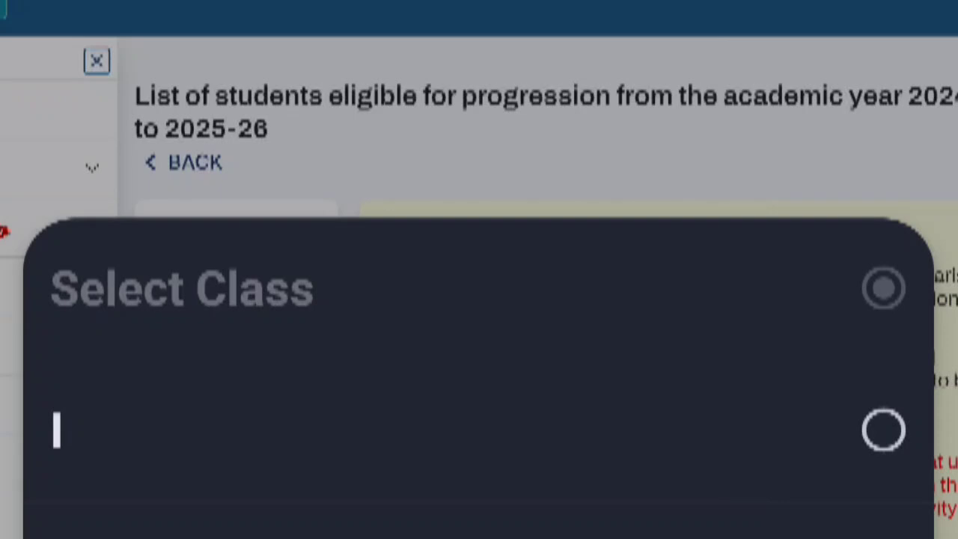
click(883, 430)
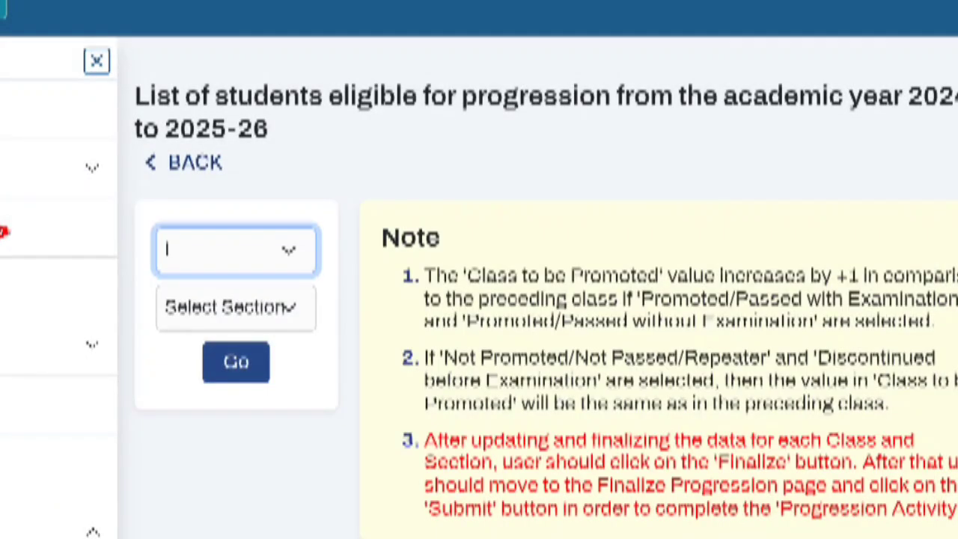
click(236, 308)
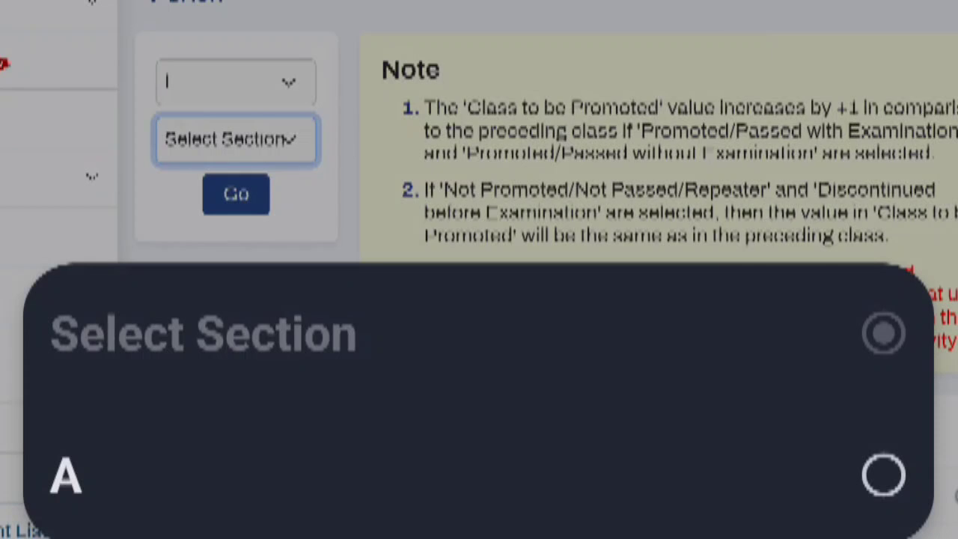
click(479, 475)
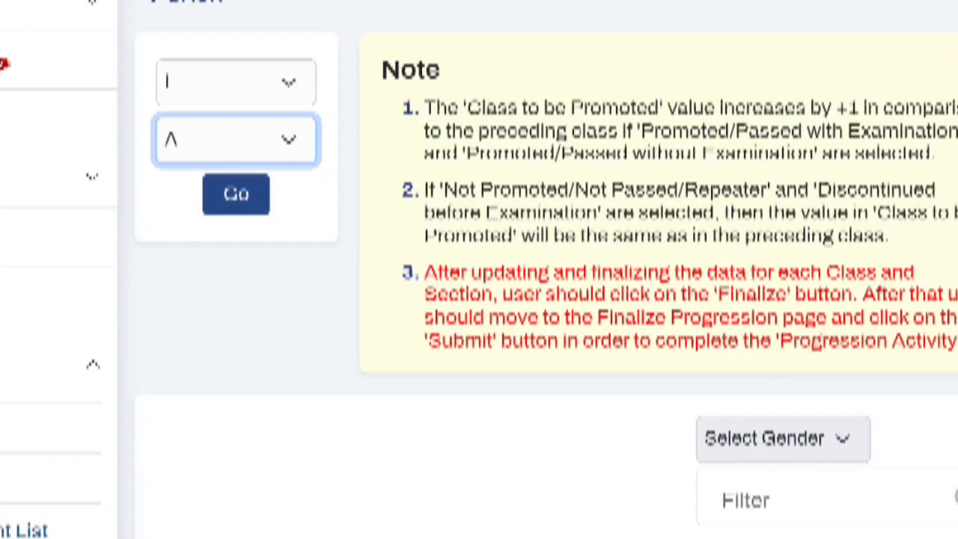
click(235, 194)
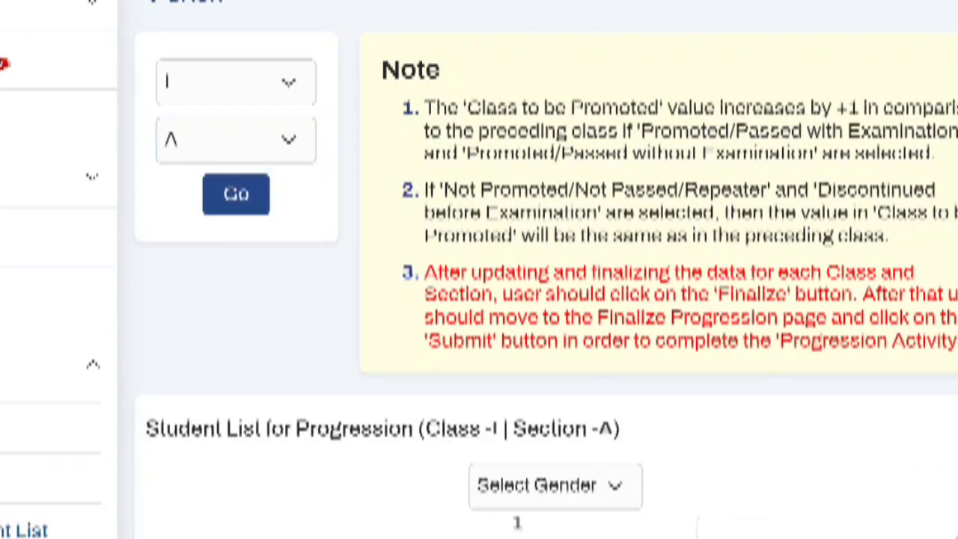
Set the first listed student's progression status to Promoted/Passed with Examination
drag(757, 535, 741, 102)
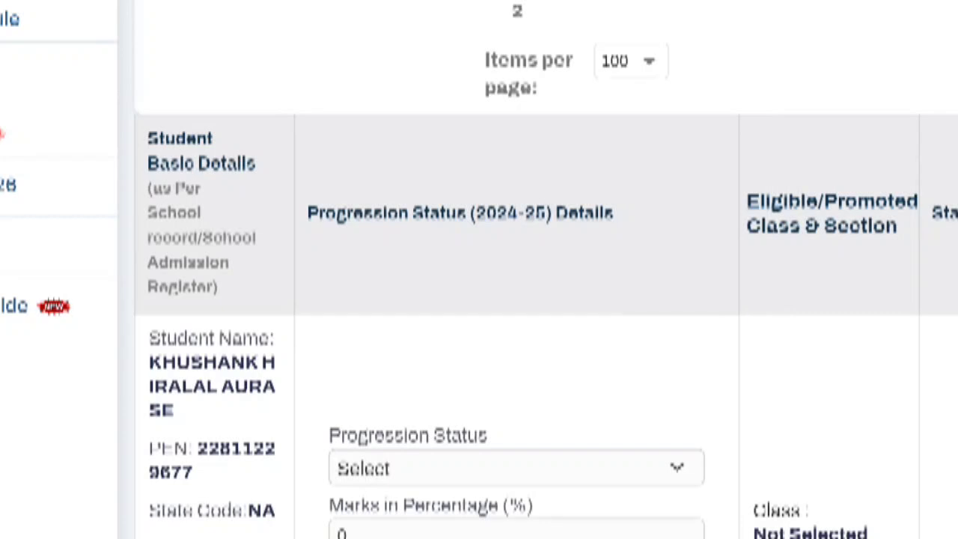
scroll(544, 326, right, 2)
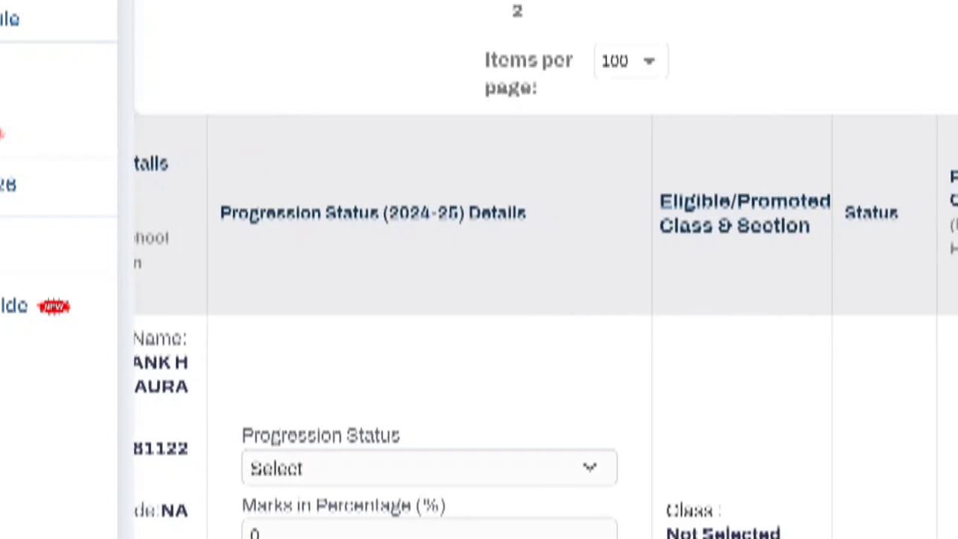
scroll(545, 326, left, 1)
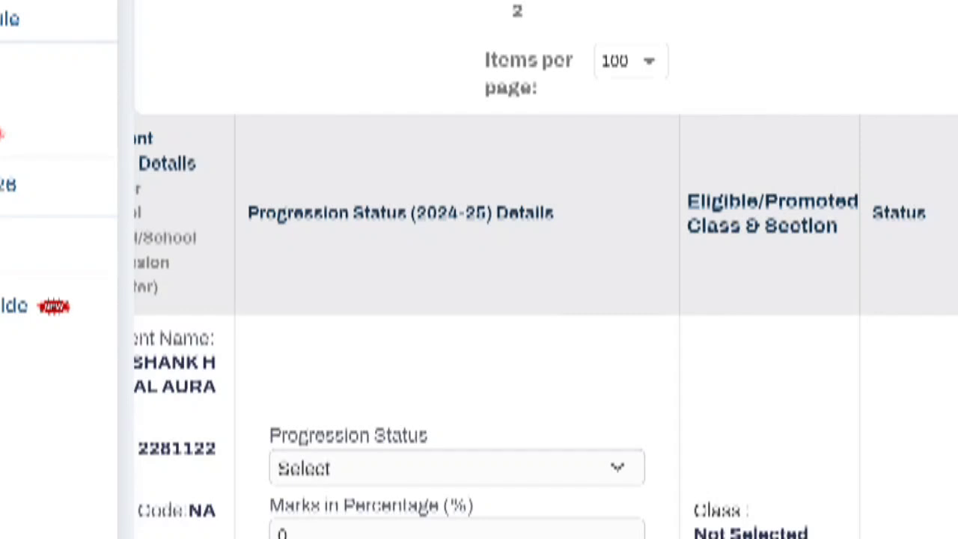
scroll(545, 326, left, 2)
scroll(545, 326, right, 1)
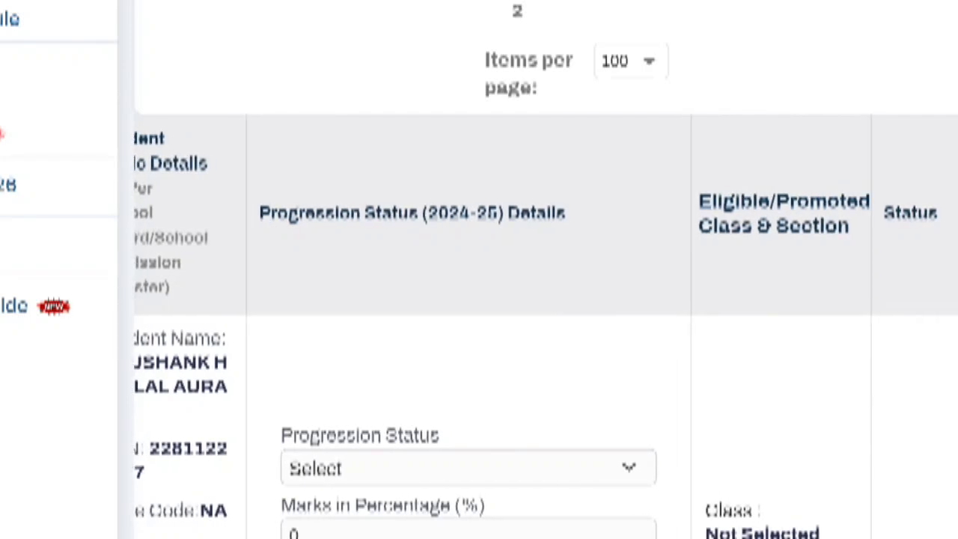
scroll(544, 326, right, 1)
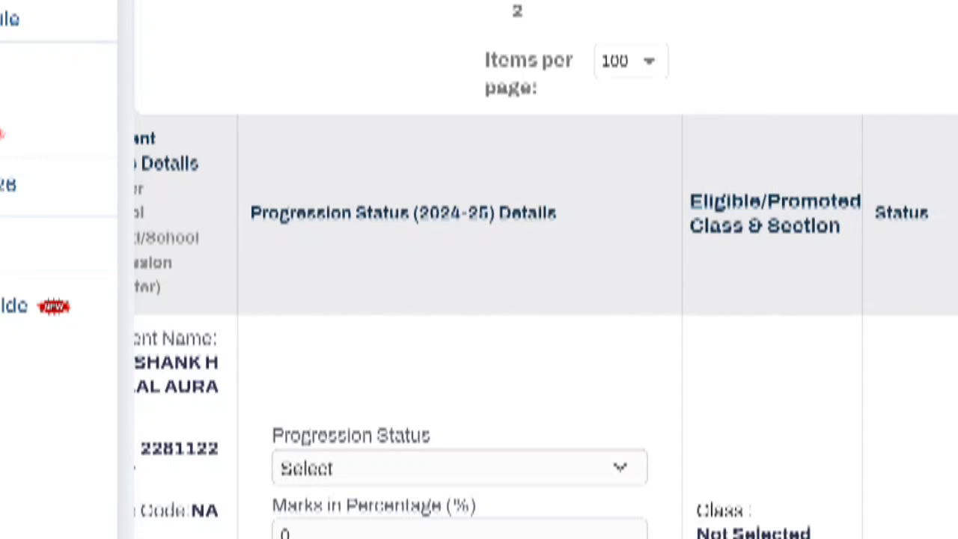
scroll(545, 326, left, 3)
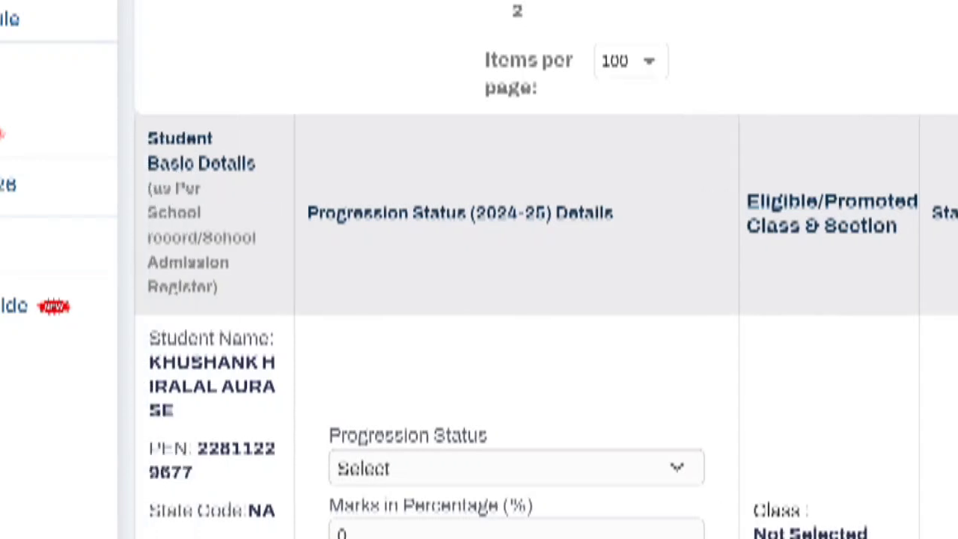
scroll(545, 326, down, 3)
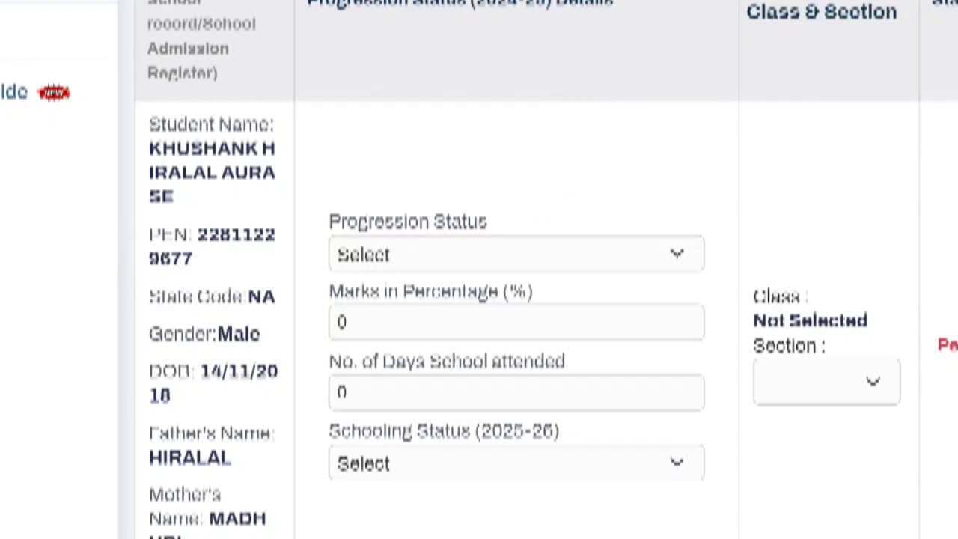
click(516, 254)
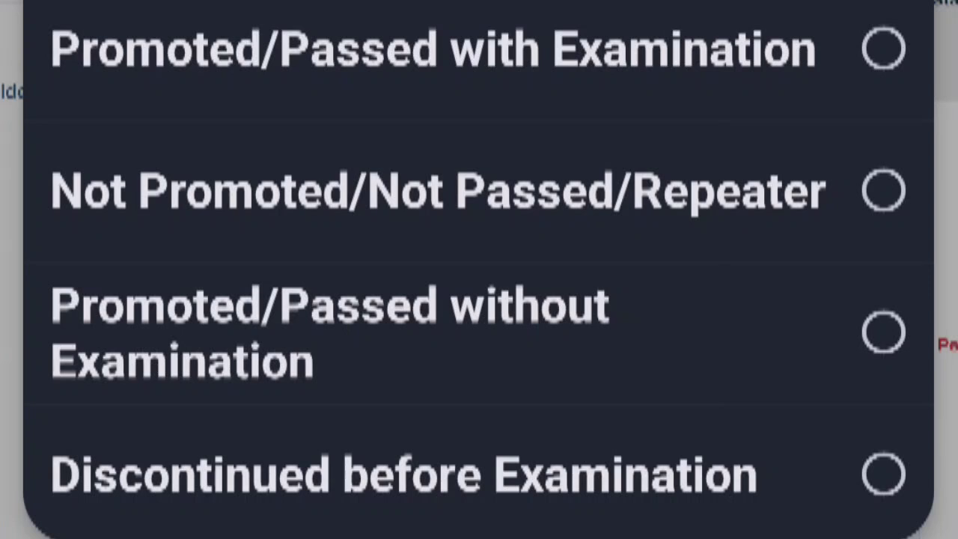
click(844, 64)
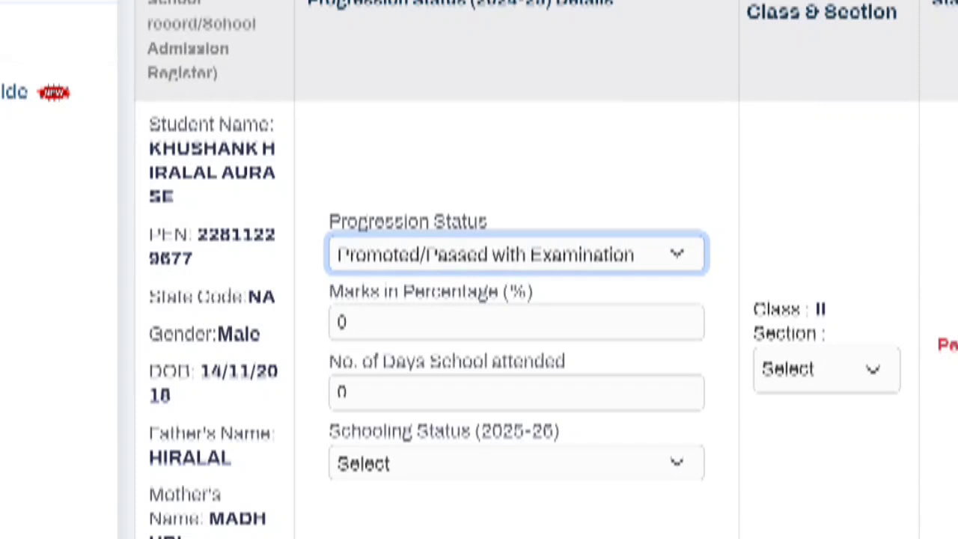
Enter 72 as the first student's marks percentage and 209 as the number of school days attended
scroll(524, 300, right, 2)
scroll(524, 299, left, 2)
click(449, 322)
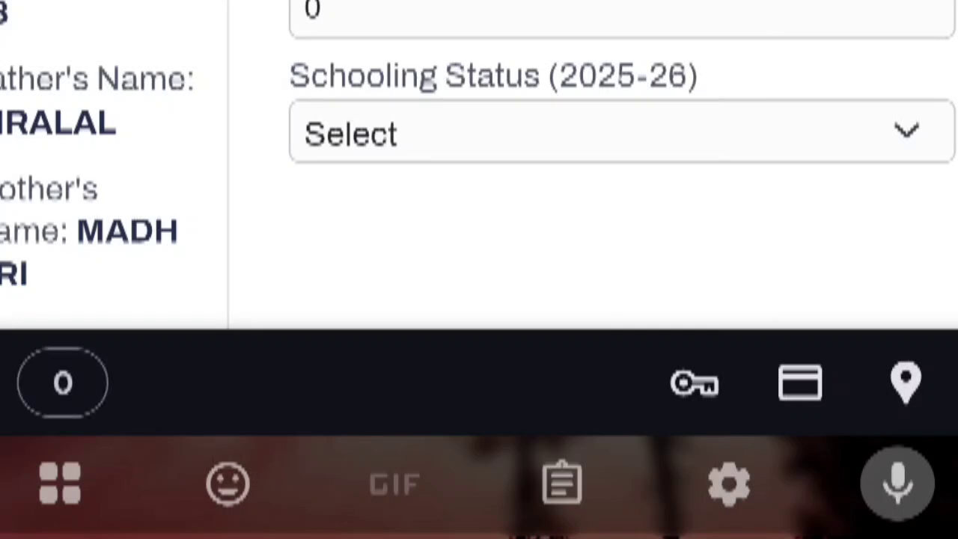
text(72)
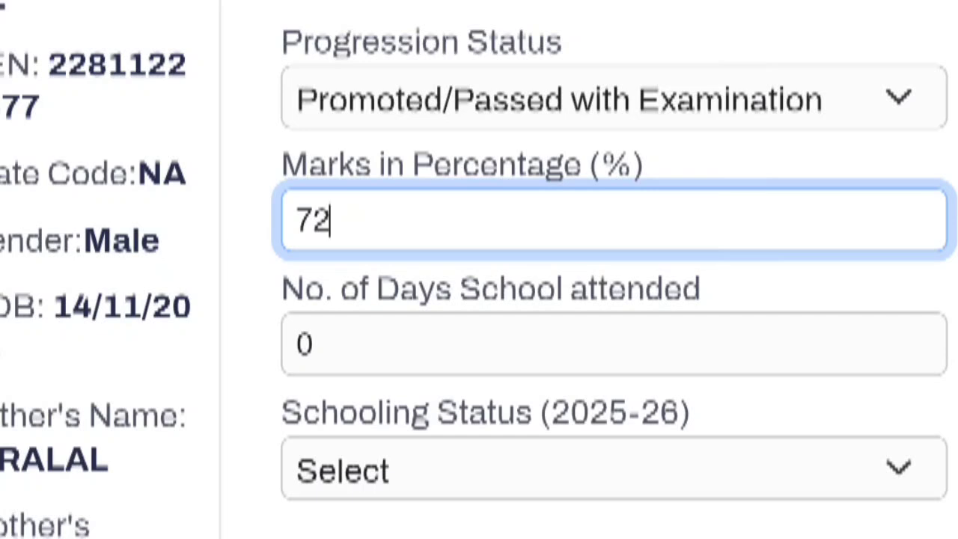
click(314, 385)
text(1)
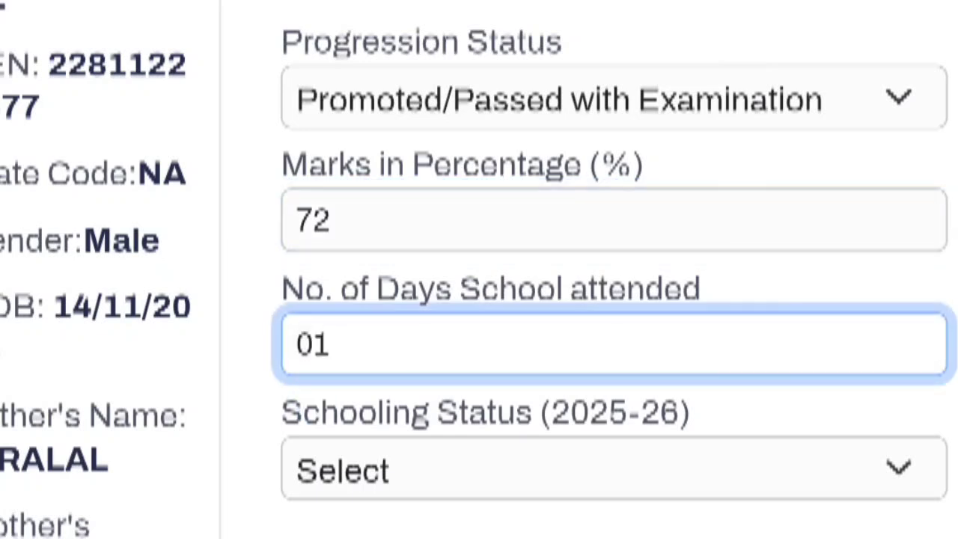
key(BackSpace)
key(BackSpace)
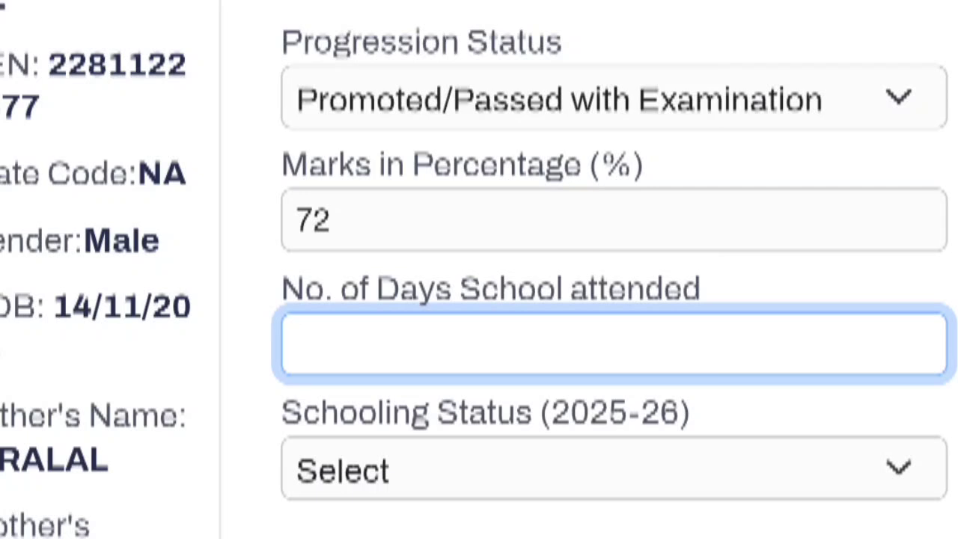
text(209)
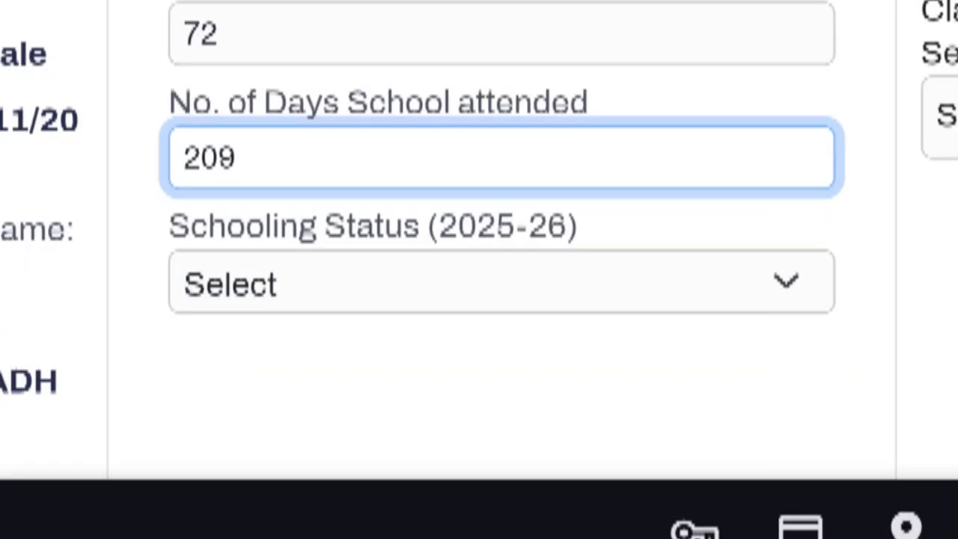
Set the student's 2025-26 schooling status to Studying in Same School and assign section A for promoted class II
key(Tab)
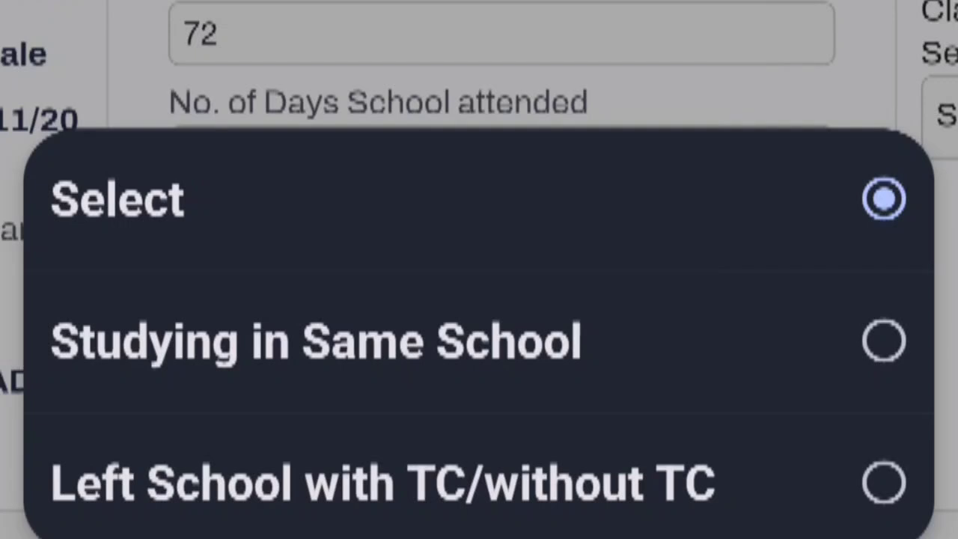
click(316, 342)
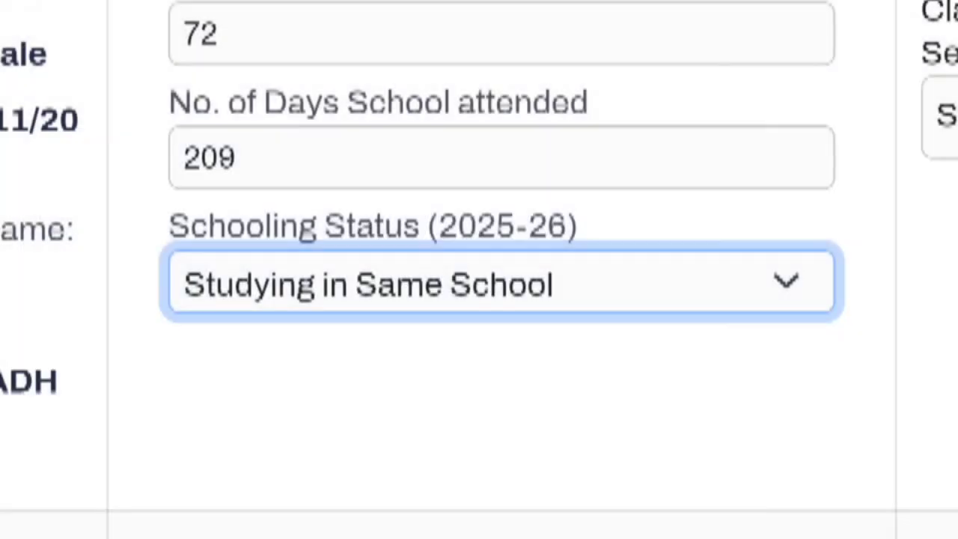
click(765, 264)
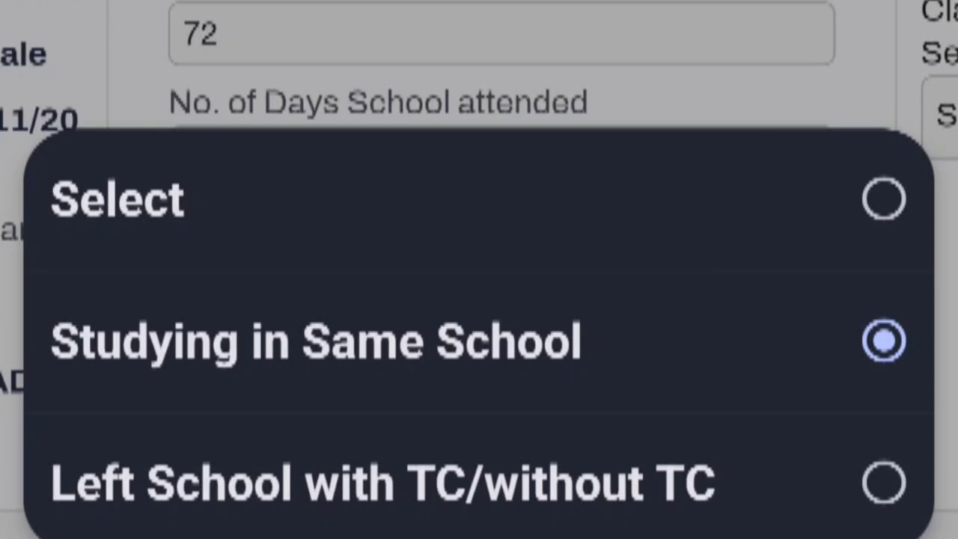
click(479, 341)
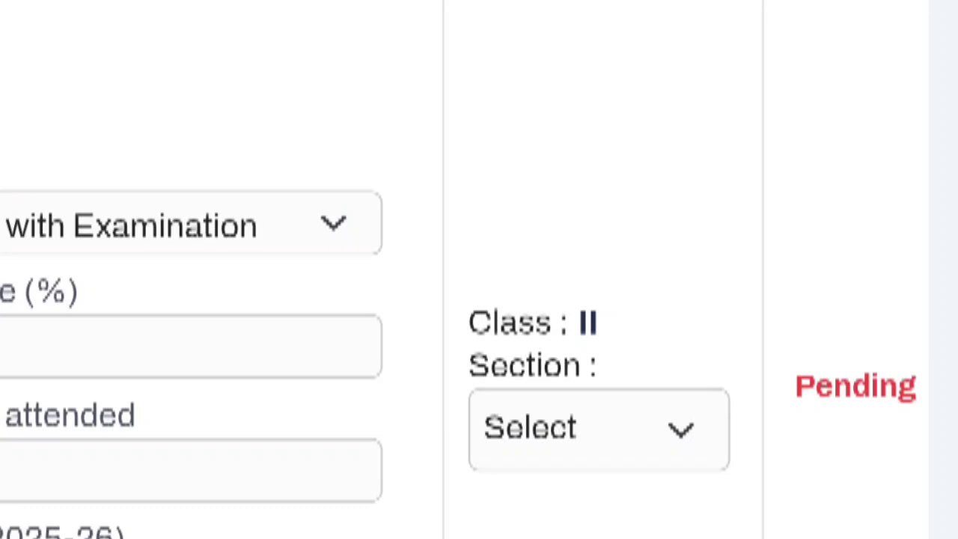
click(656, 430)
click(882, 329)
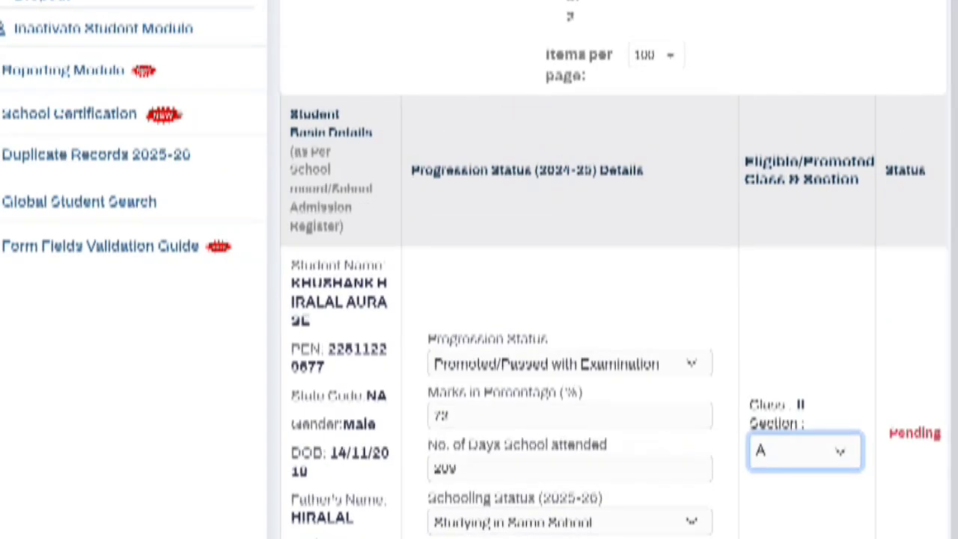
Update the first student's progression record and dismiss the confirmation message
scroll(612, 314, right, 5)
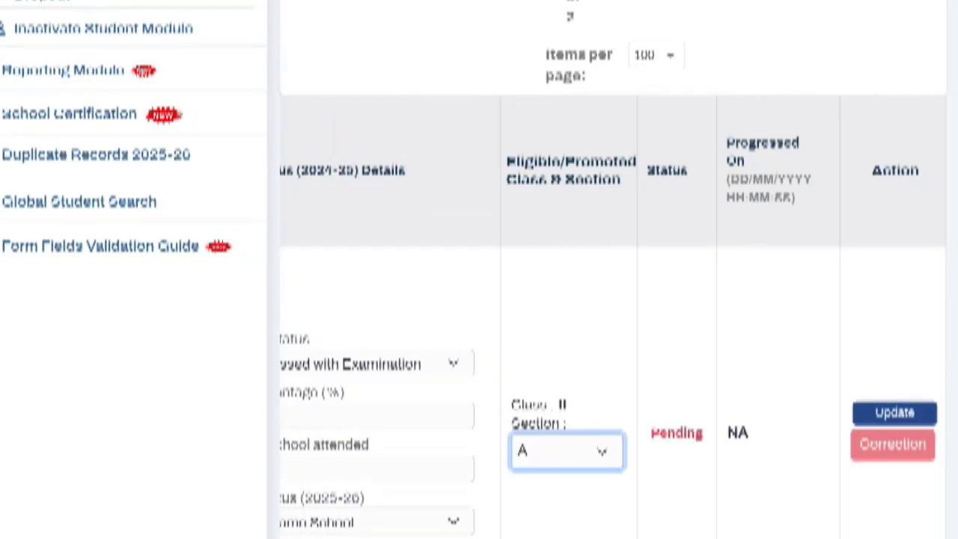
click(914, 398)
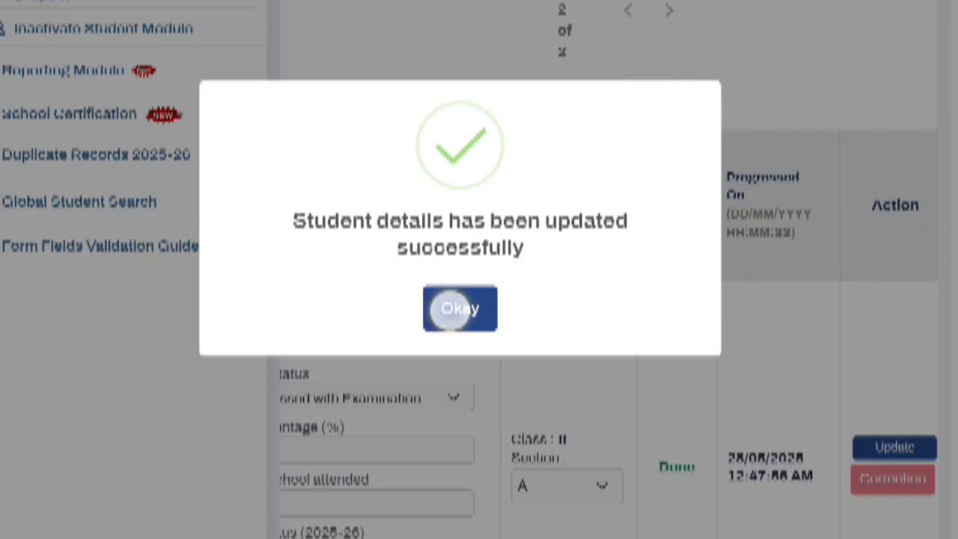
click(449, 309)
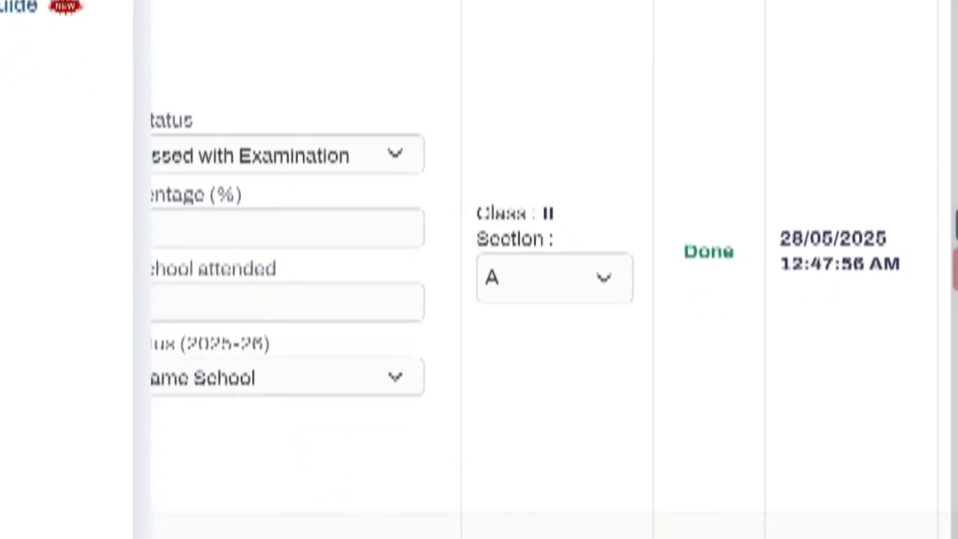
Look over the rest of the class I student list down to the Finalize option
scroll(479, 270, down, 5)
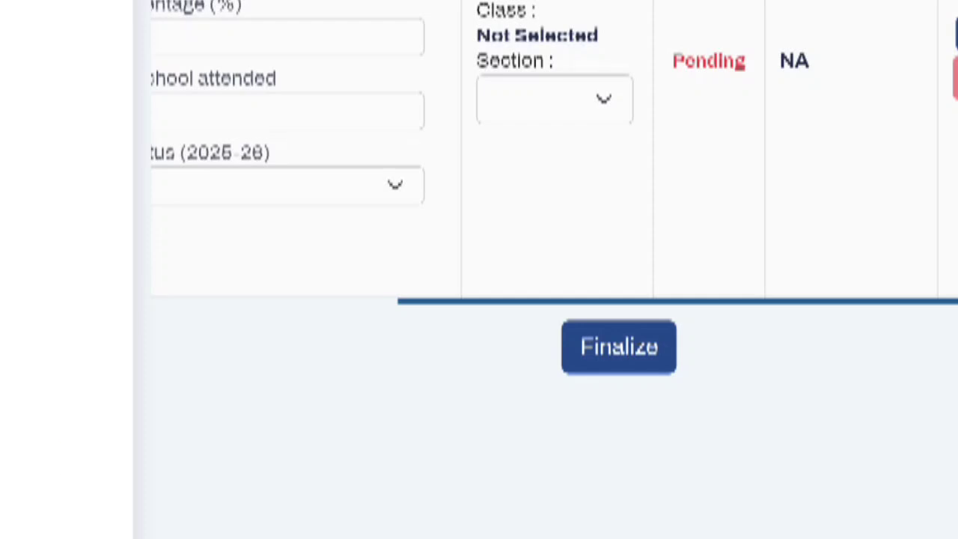
scroll(546, 269, down, 3)
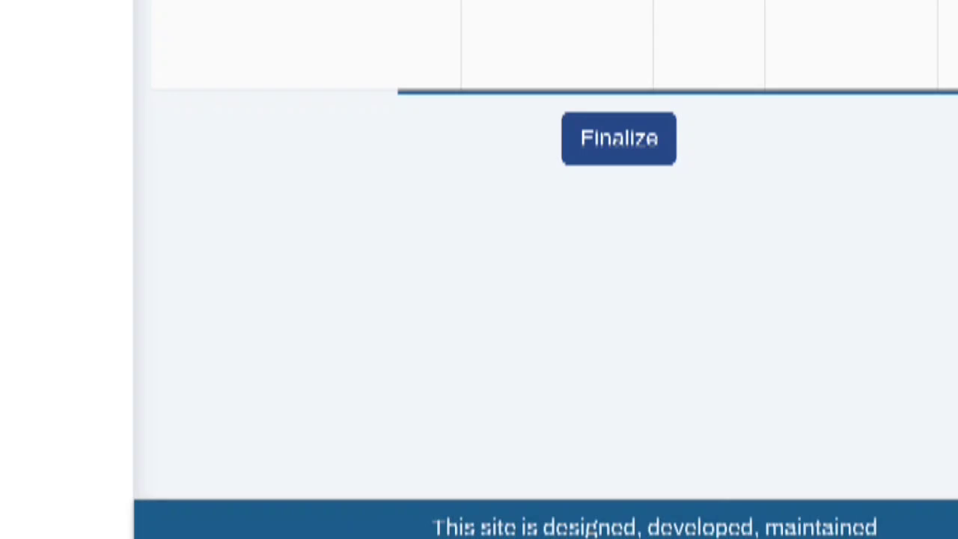